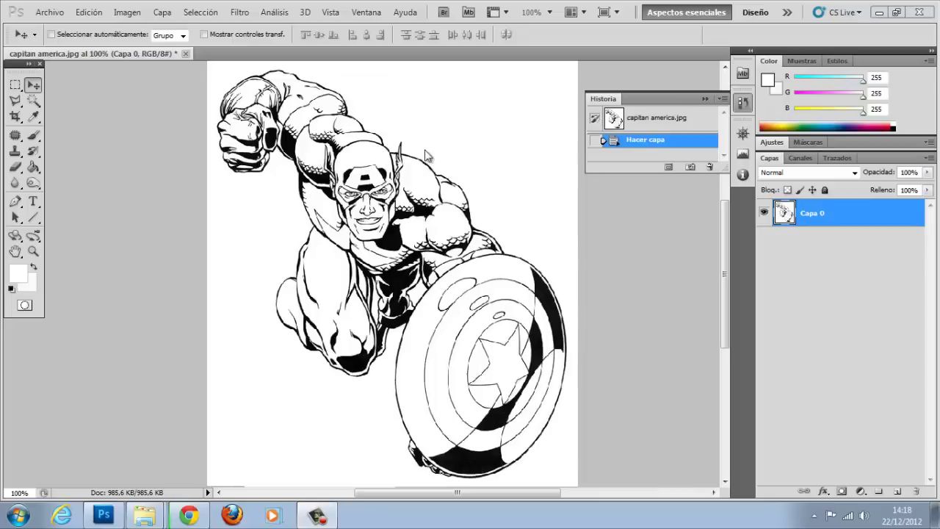
Open the Selección menu while the line art sits on layer Capa 0
left_click(195, 13)
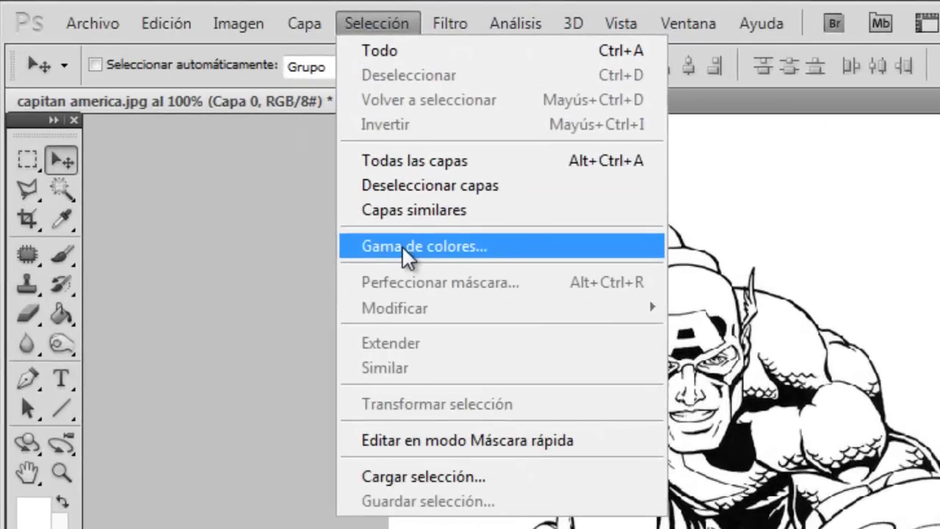
Select the drawing's white areas with Gama de colores at tolerance 76
left_click(402, 245)
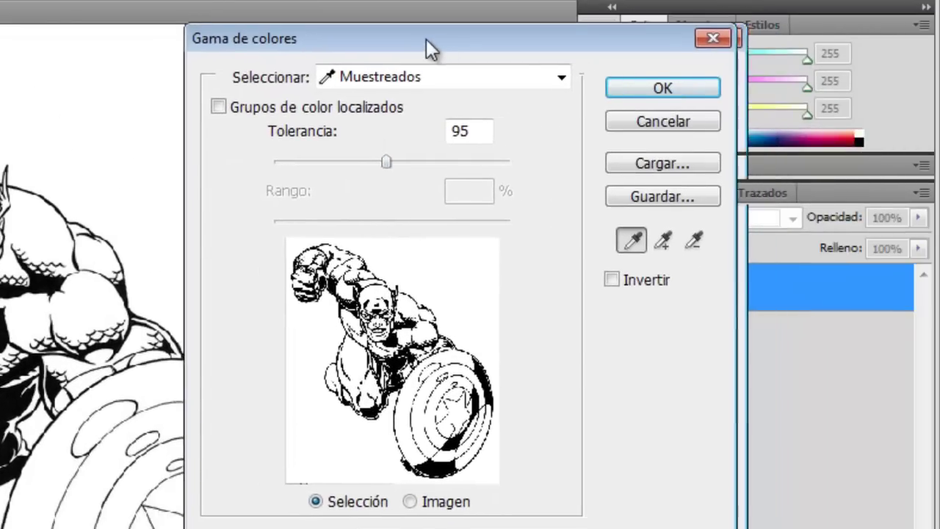
left_click_drag(431, 48, 426, 47)
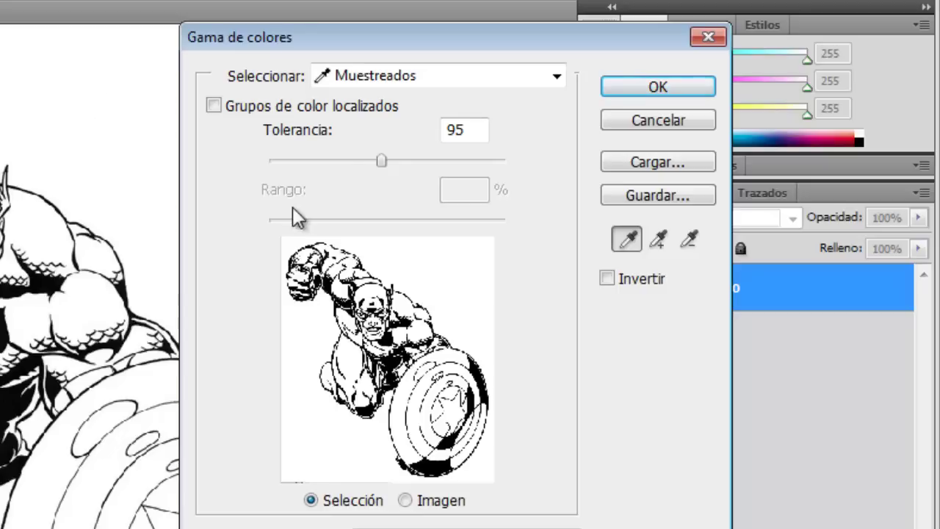
mouse_move(382, 163)
left_mouse_down()
mouse_move(396, 171)
mouse_move(273, 154)
mouse_move(460, 163)
mouse_move(326, 163)
mouse_move(359, 167)
left_mouse_up()
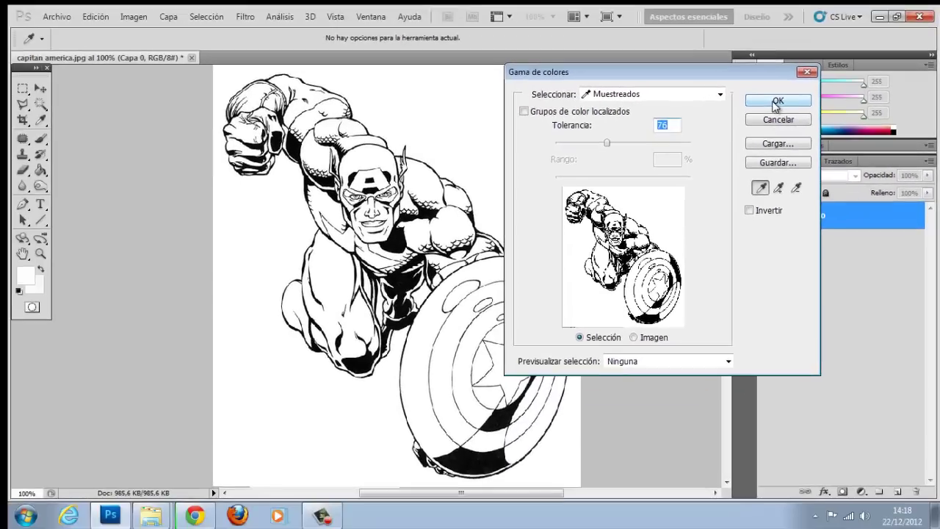
left_click(777, 98)
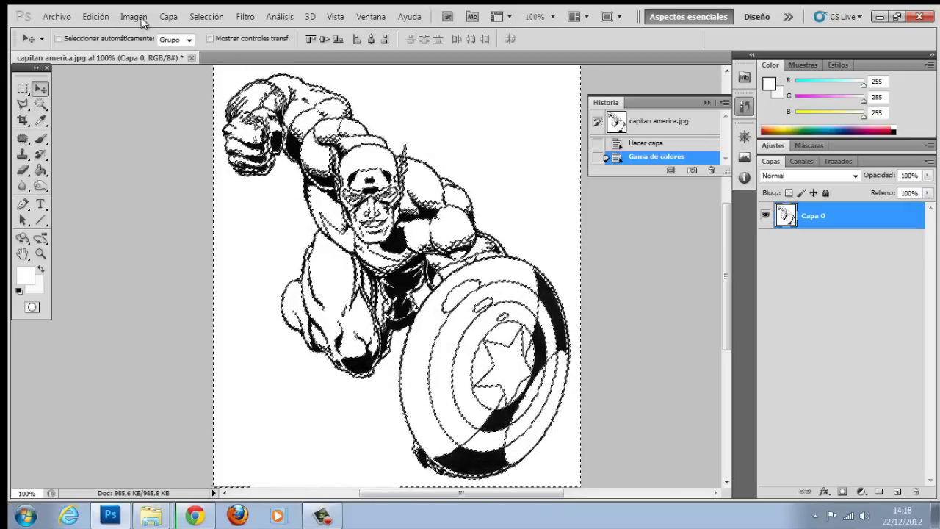
Delete the selected white areas with Edición > Borrar, then deselect
left_click(105, 20)
left_click(139, 158)
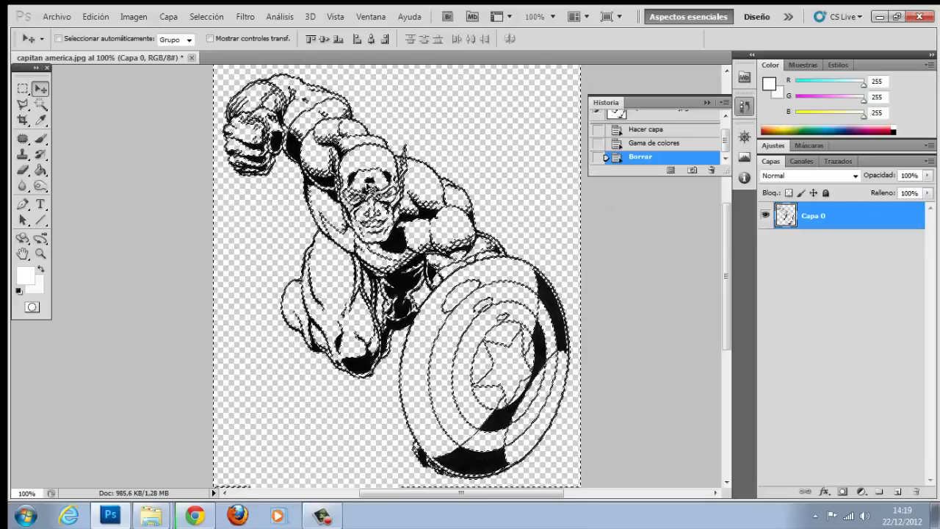
left_click(205, 18)
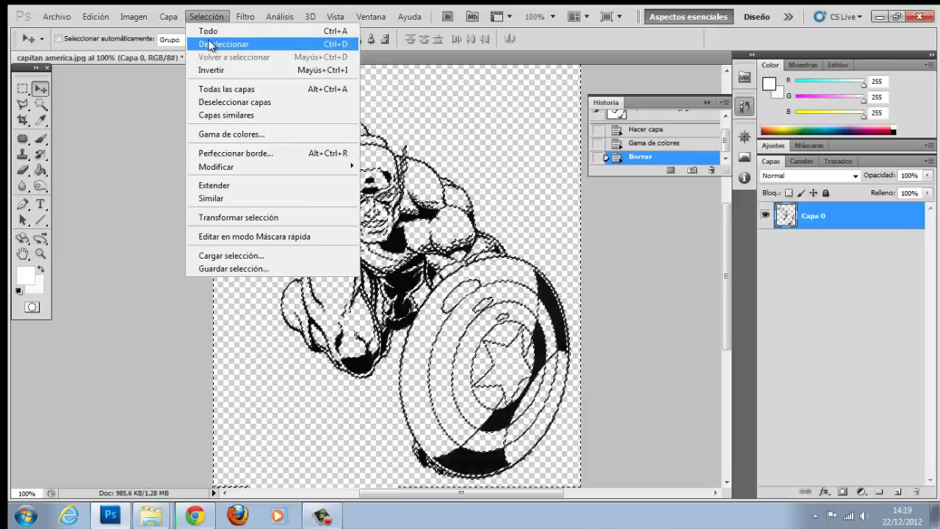
left_click(211, 45)
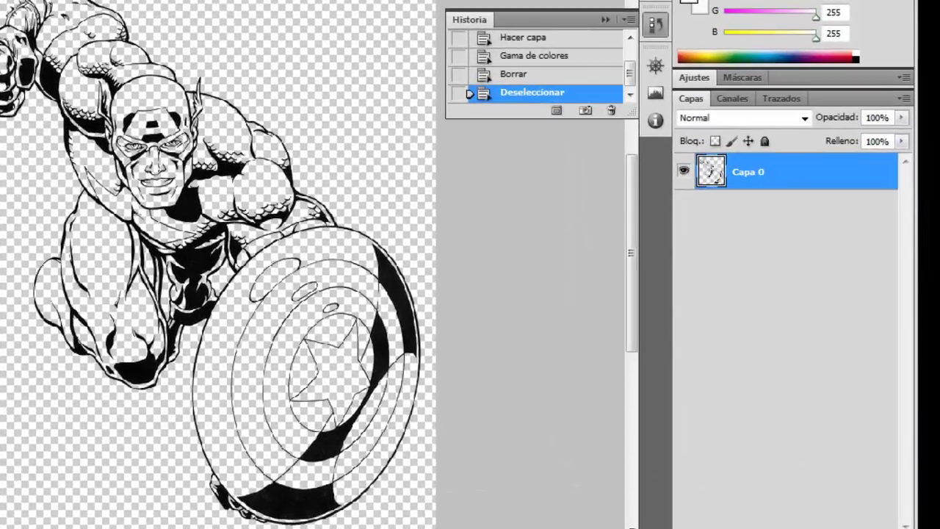
Add three new empty layers and rename the first one sombras
key("ctrl+shift+alt+n")
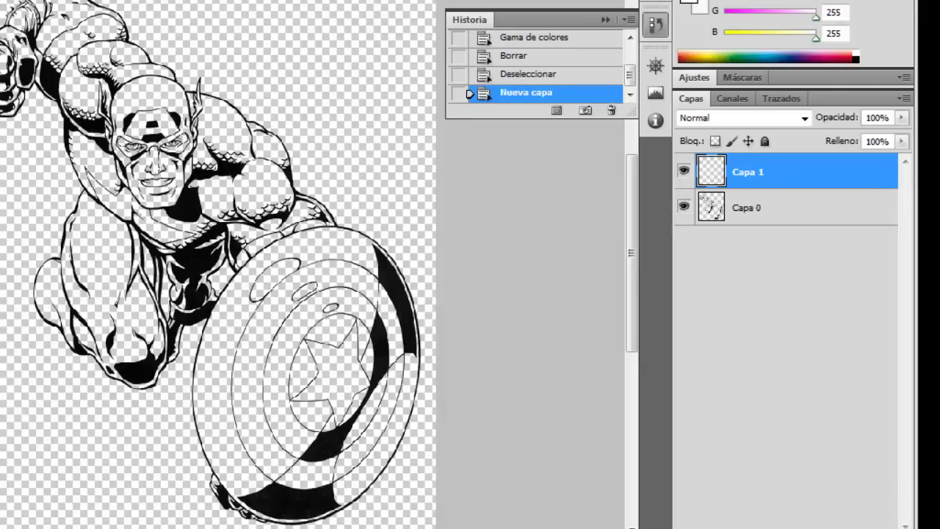
key("ctrl+shift+alt+n")
key("ctrl+shift+alt+n")
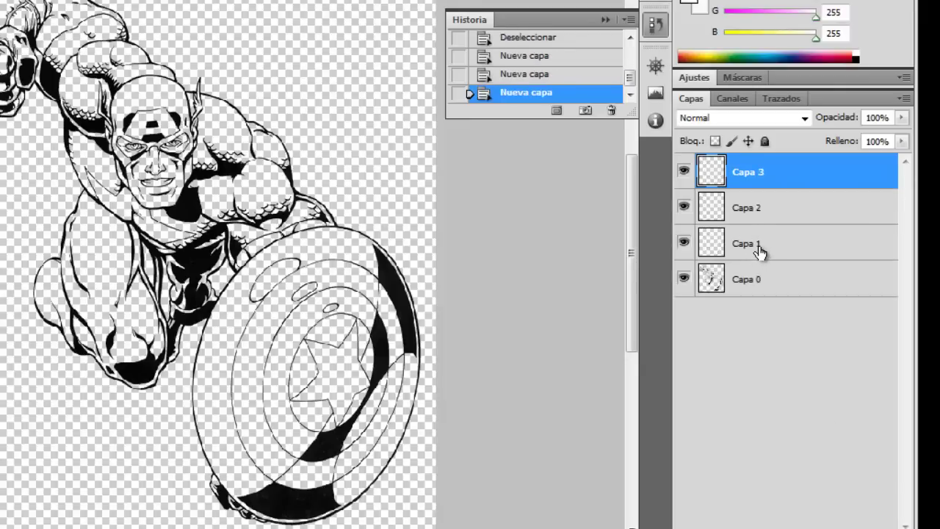
double_click(746, 246)
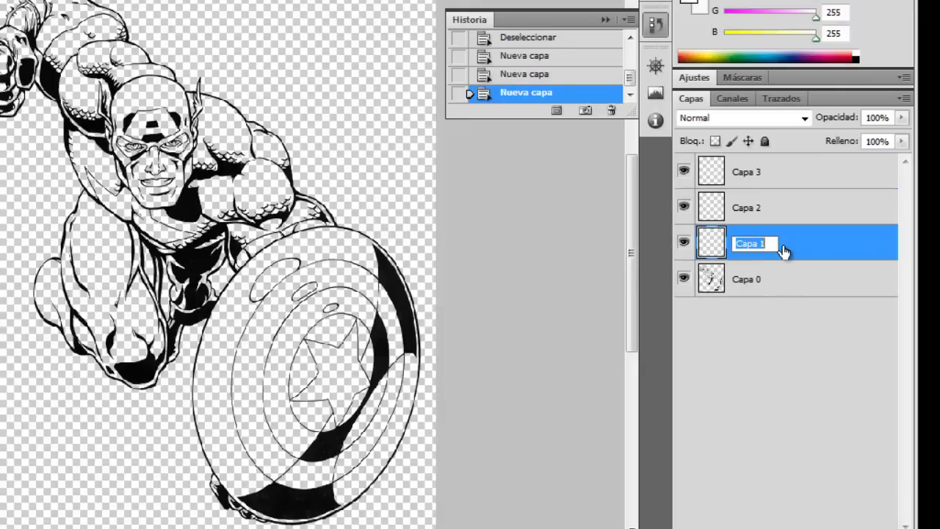
type("sombras")
key("Return")
Rename the other two new layers luces and luz de fondo
left_click(763, 212)
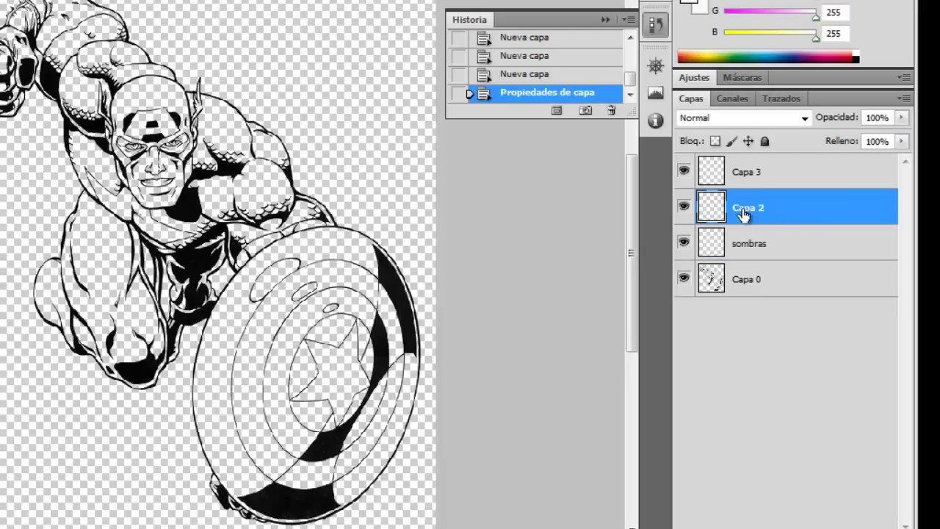
double_click(743, 211)
key("BackSpace")
type("luces")
key("Return")
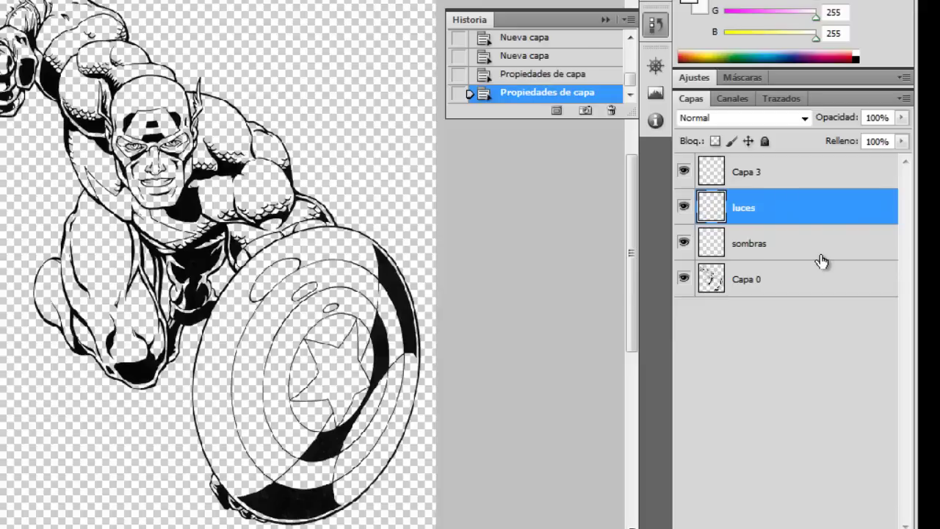
double_click(746, 173)
key("BackSpace")
type("luz de f")
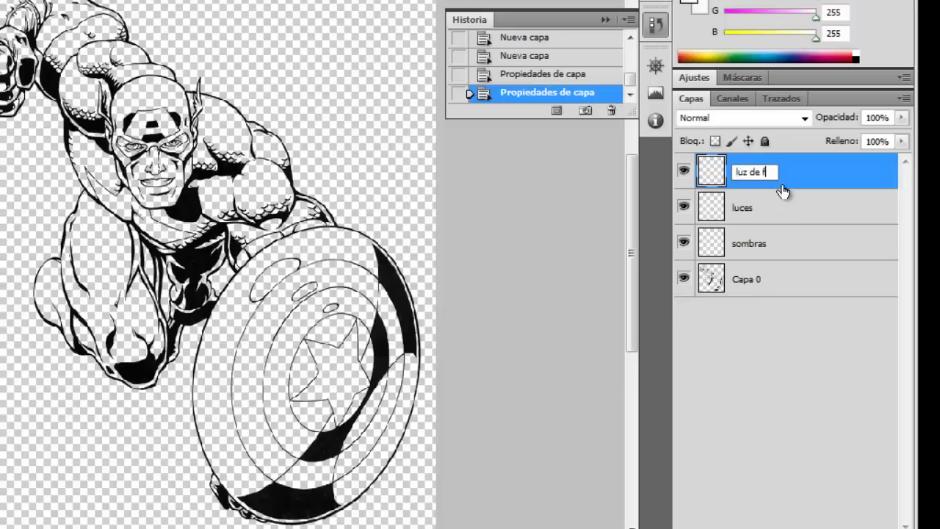
type("or")
key("Return")
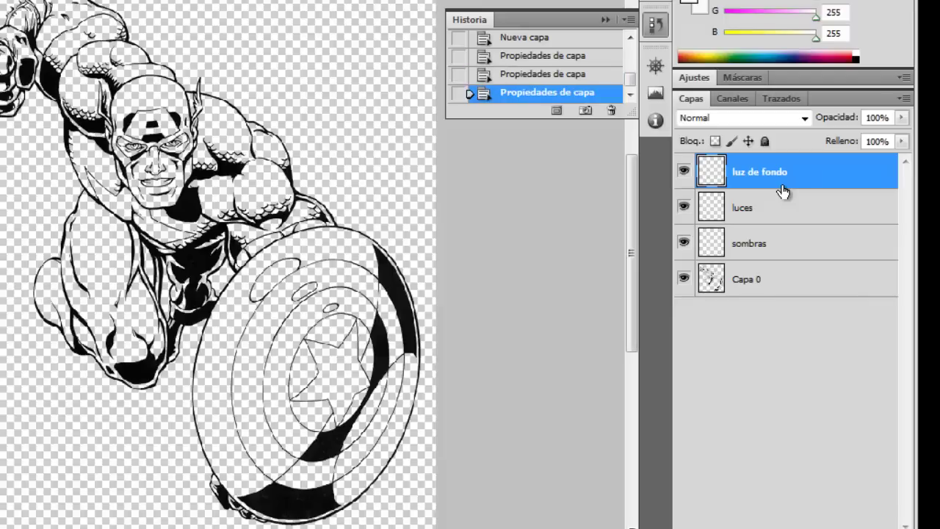
Move the luz de fondo layer to the bottom of the stack and select it
mouse_move(781, 173)
left_mouse_down()
mouse_move(788, 255)
mouse_move(764, 168)
left_mouse_up()
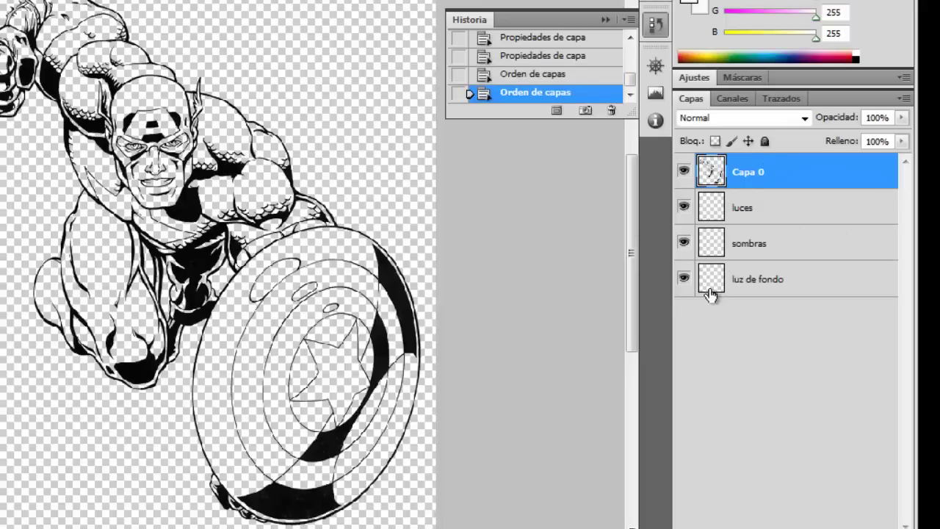
left_click(751, 284)
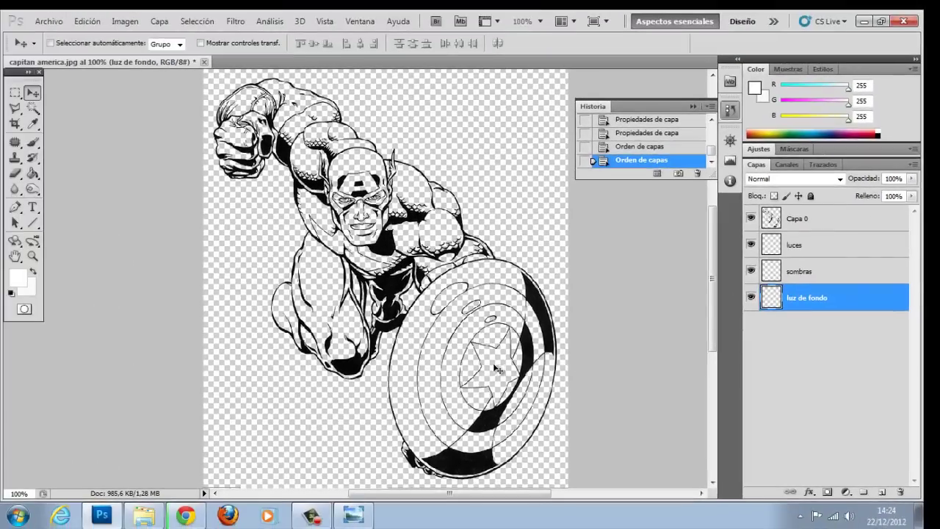
Magic-wand select the shield's central star on Capa 0, then return to luz de fondo
left_click(32, 109)
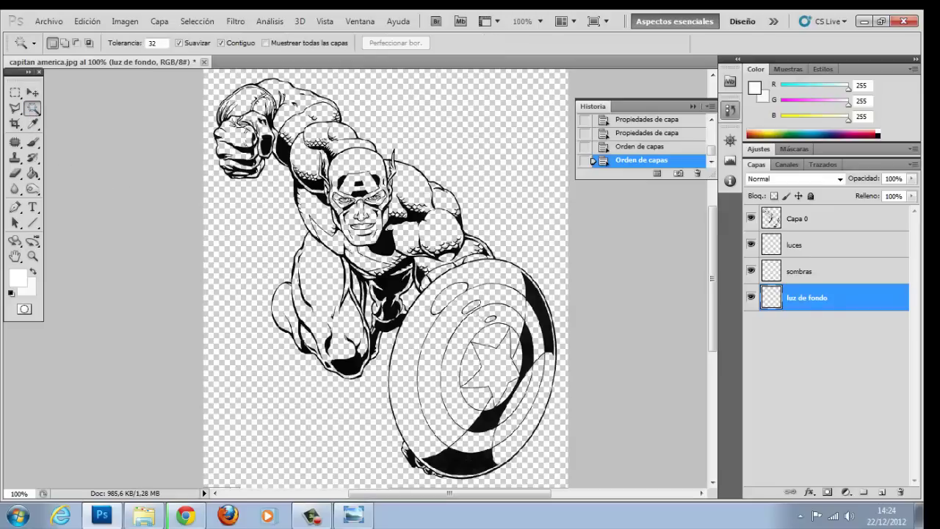
left_click(496, 365)
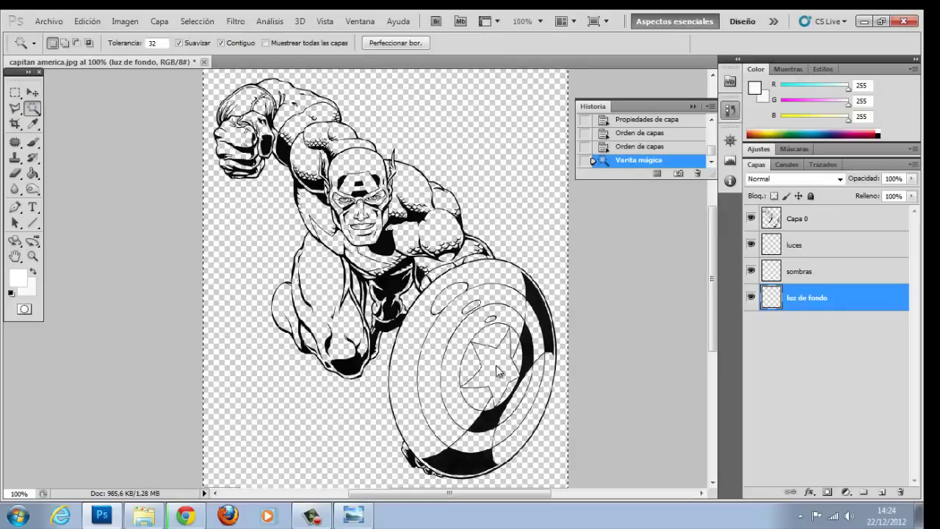
left_click(793, 223)
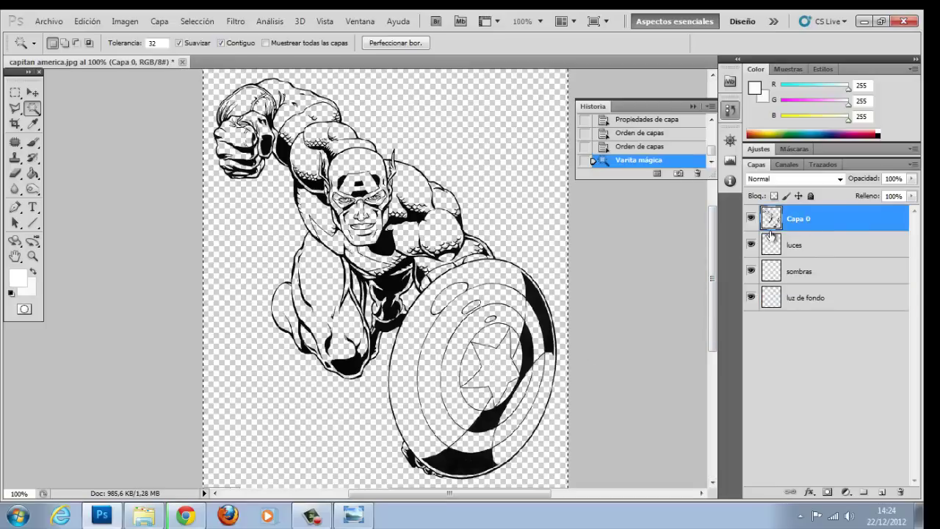
key("ctrl+d")
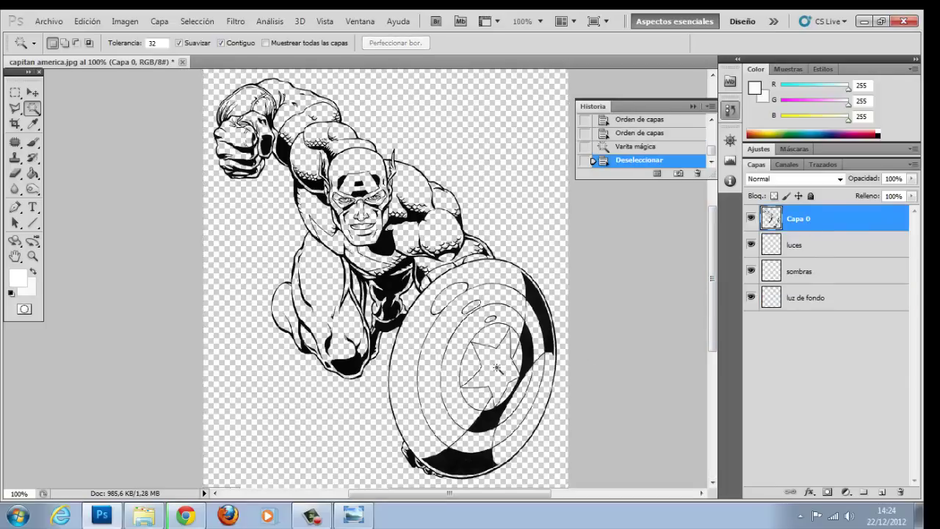
left_click(498, 371)
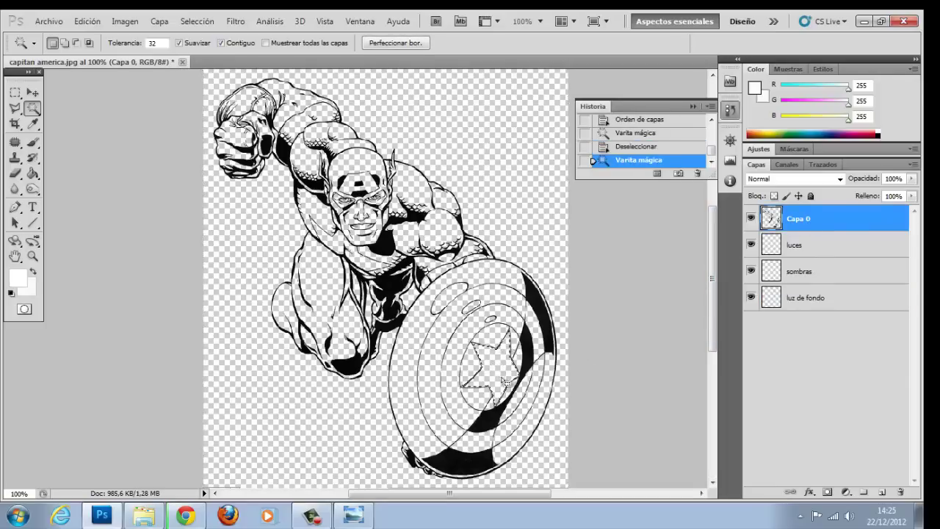
left_click(801, 300)
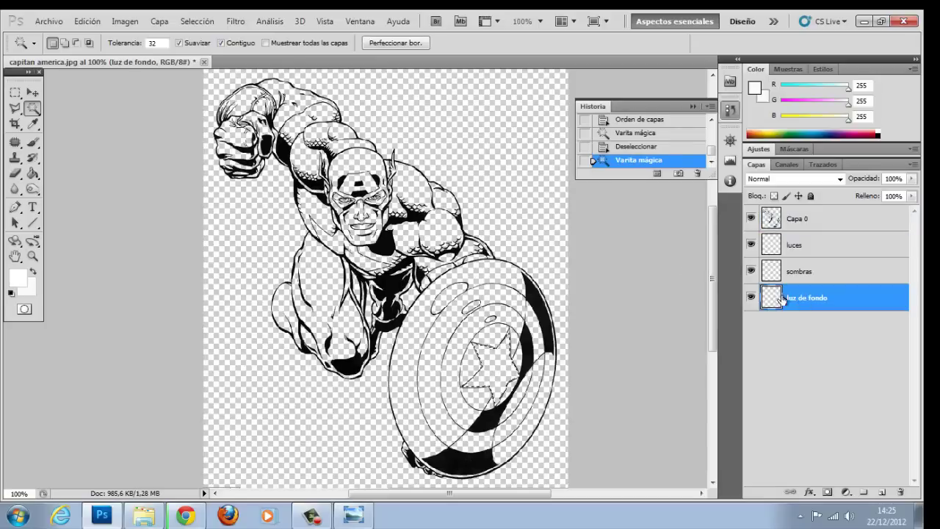
Brush the selected star solid white and drop the selection
left_click(32, 143)
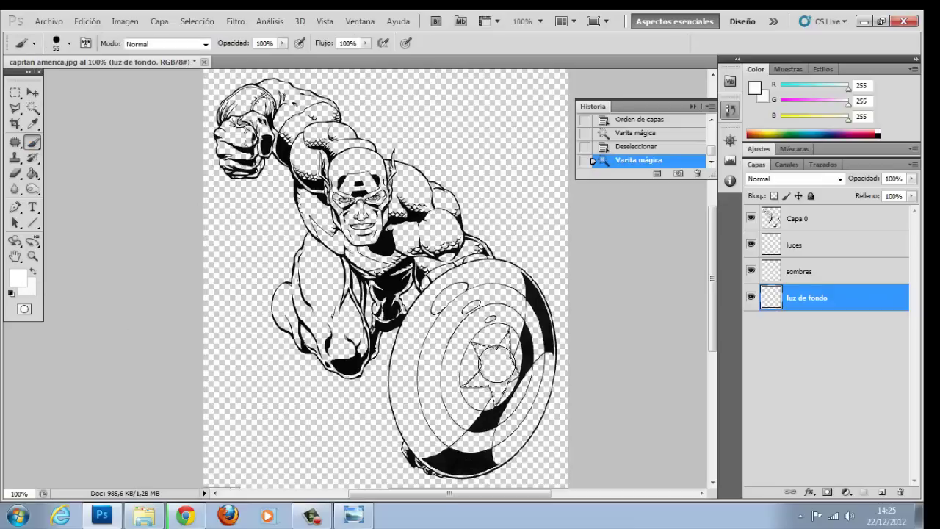
left_click(19, 279)
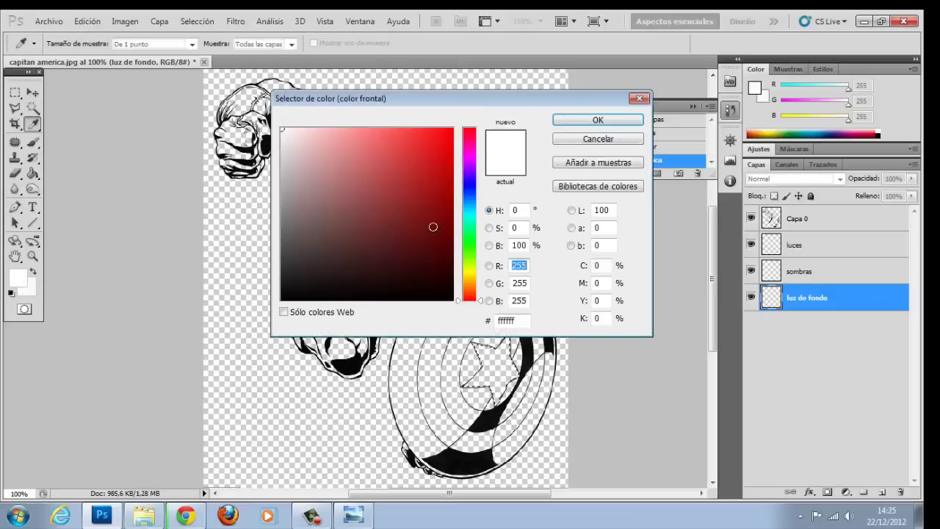
left_click(609, 120)
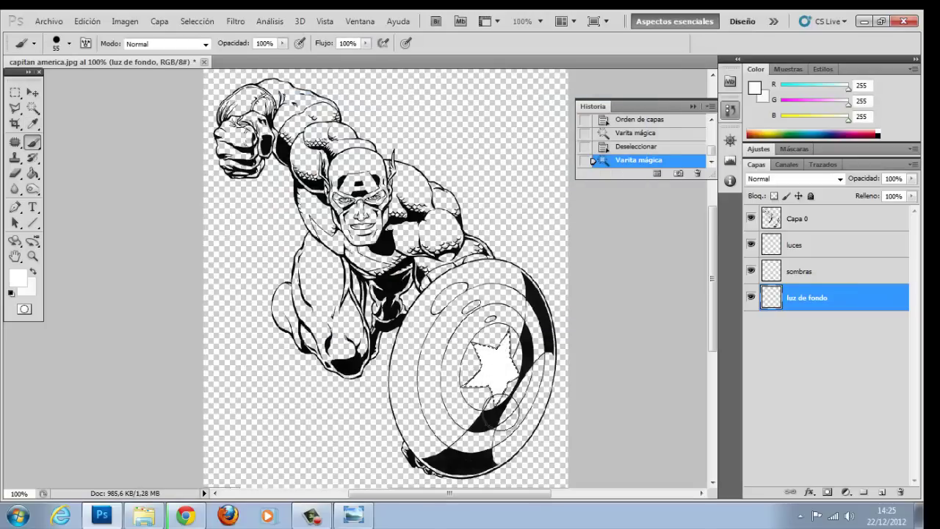
left_click(494, 367)
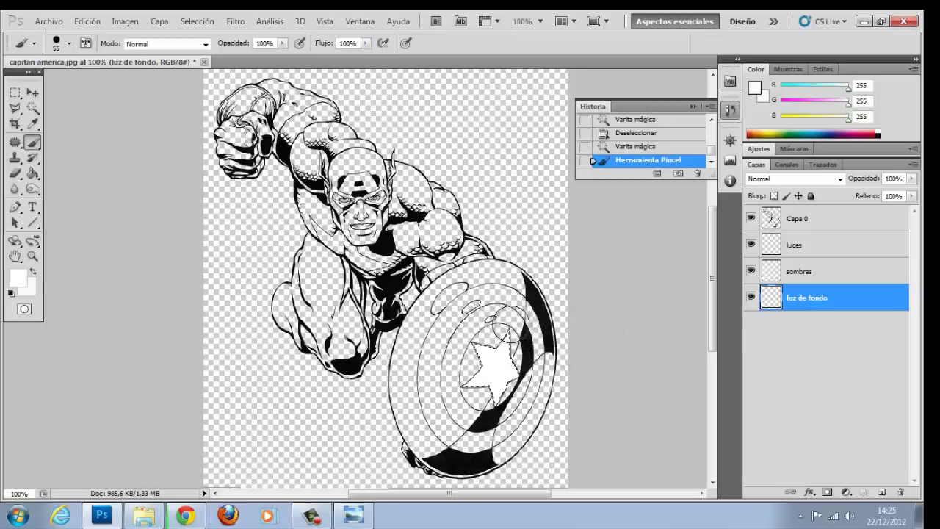
left_click(438, 365)
key("ctrl+z")
key("ctrl+d")
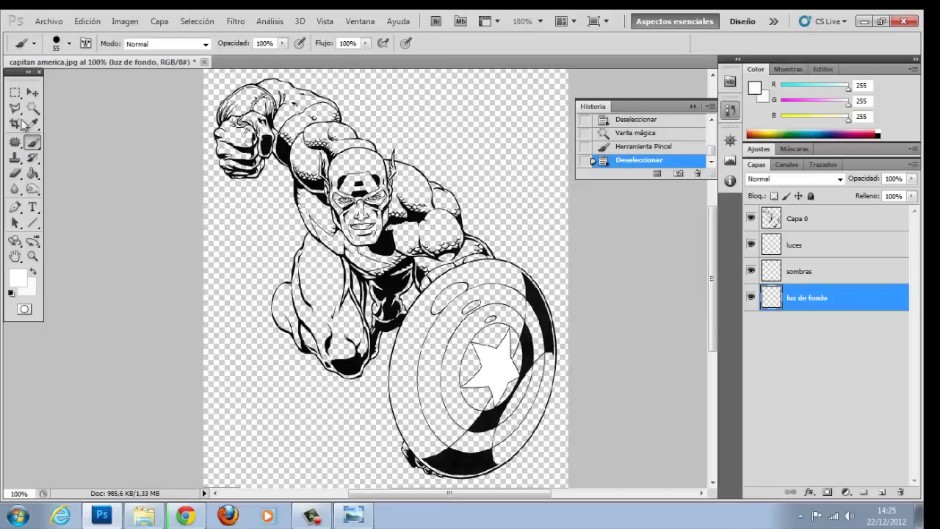
Magic-wand select the shield's outer ring on the Capa 0 line art
left_click(34, 110)
left_click(412, 346)
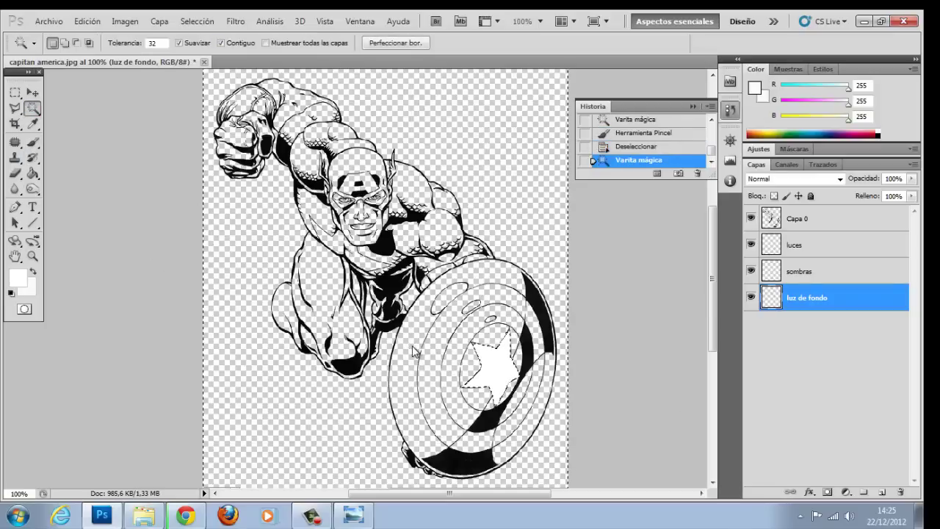
left_click(798, 224)
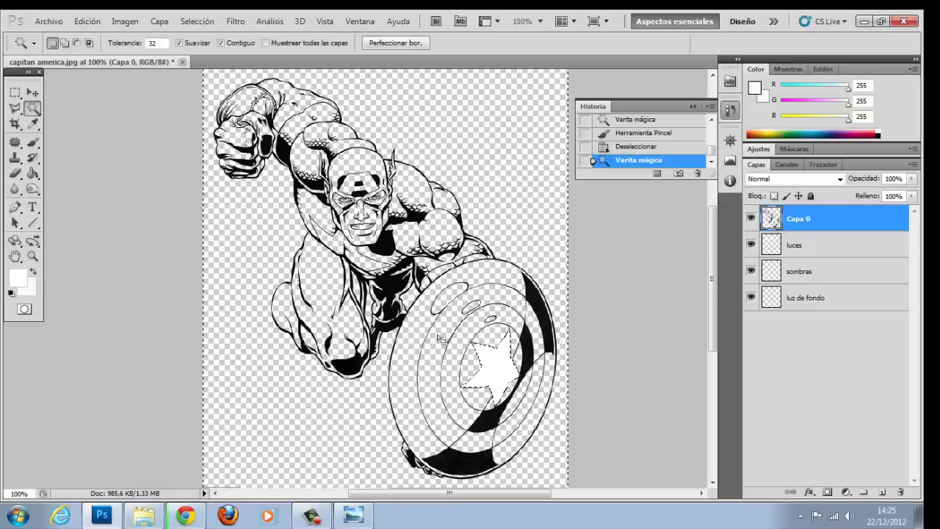
key("ctrl+d")
left_click(412, 354)
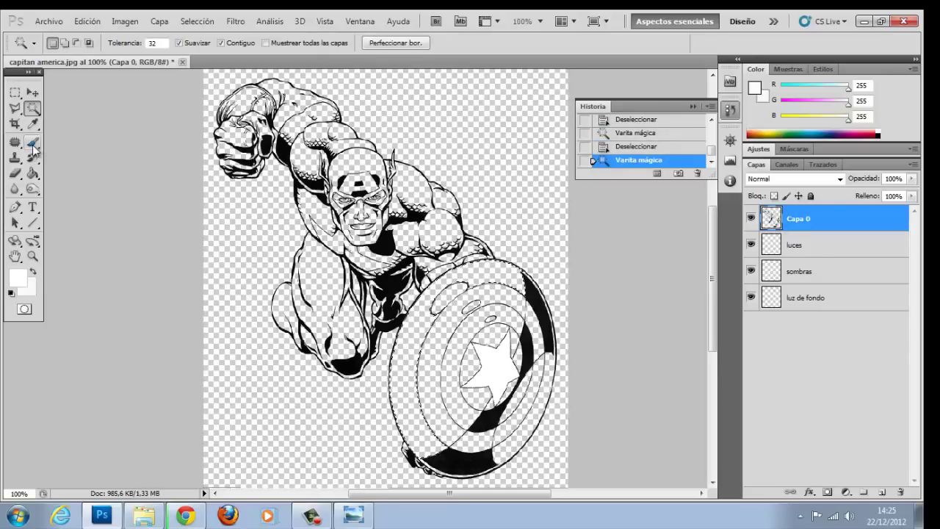
Paint the selected outer ring bright red on luz de fondo, then deselect
left_click(32, 142)
left_click(18, 277)
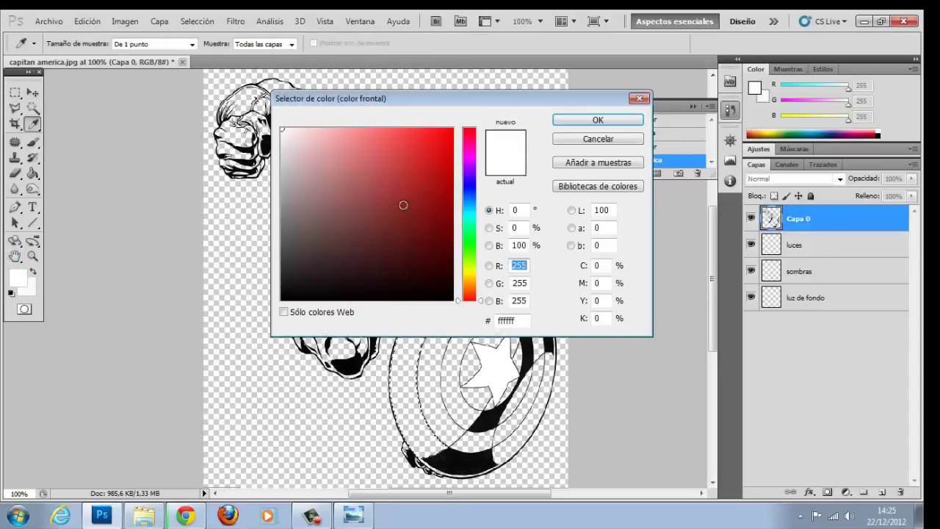
left_click_drag(401, 204, 452, 130)
key("Return")
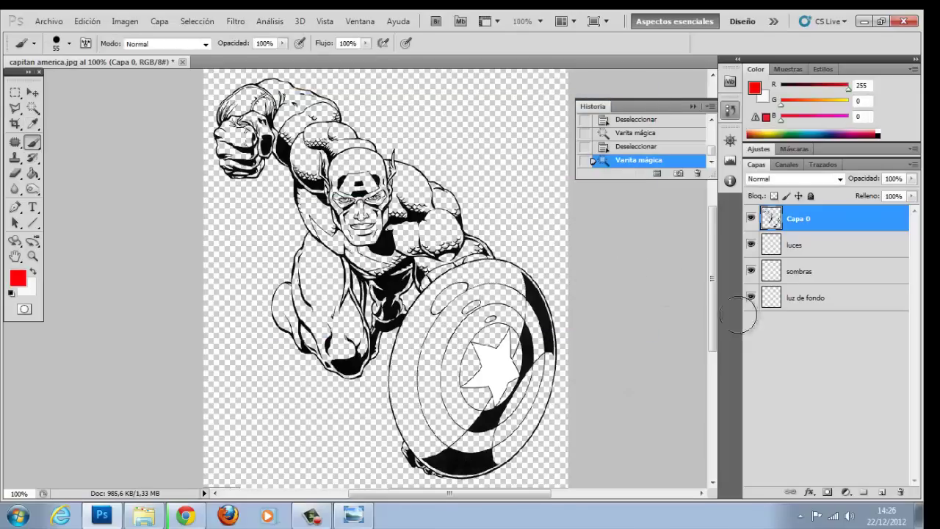
left_click(805, 301)
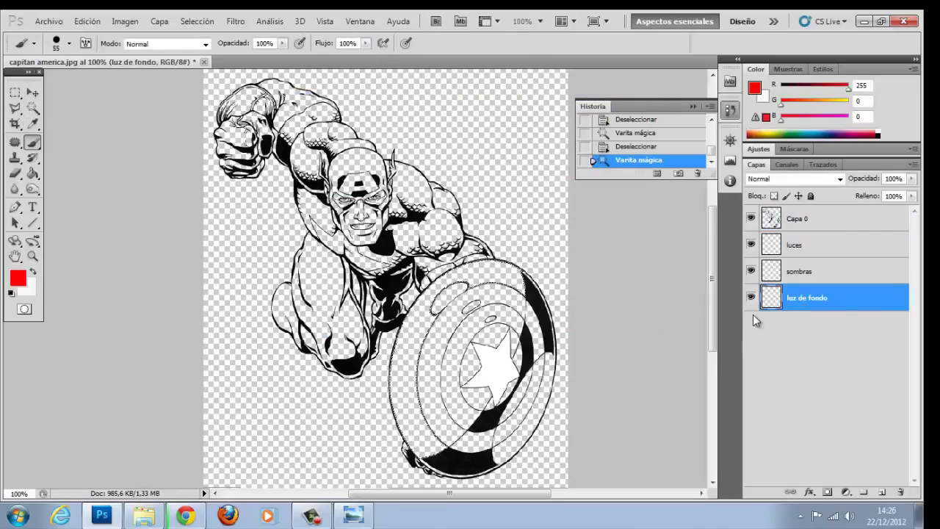
mouse_move(406, 420)
left_mouse_down()
mouse_move(422, 449)
mouse_move(404, 352)
mouse_move(441, 290)
mouse_move(488, 266)
mouse_move(512, 282)
mouse_move(423, 357)
mouse_move(429, 430)
mouse_move(350, 348)
left_mouse_up()
left_click(32, 107)
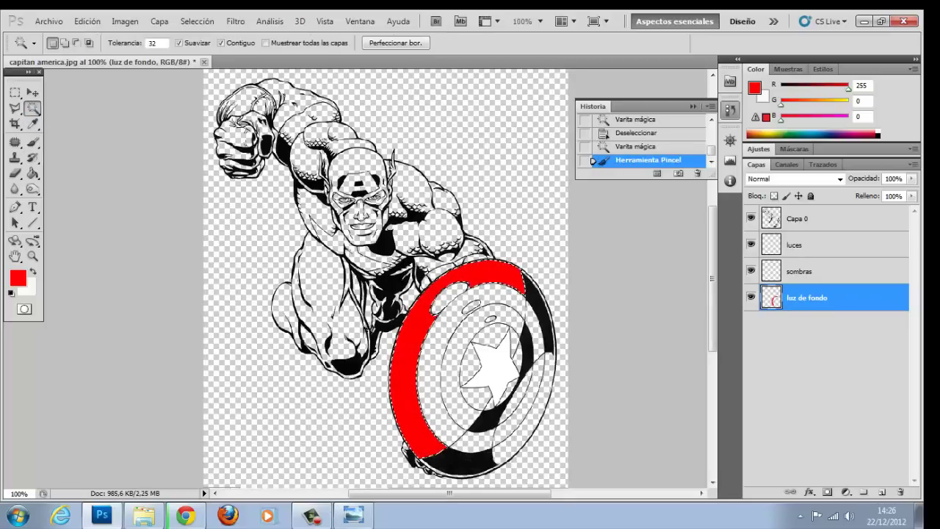
left_click(460, 410)
key("ctrl+d")
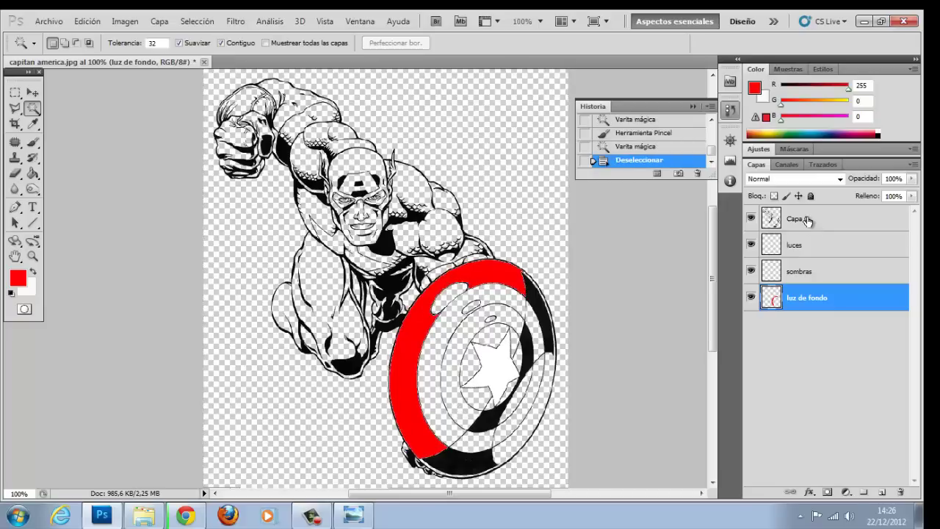
left_click(802, 219)
Select the shield's inner ring and brush it red on luz de fondo
left_click(449, 407)
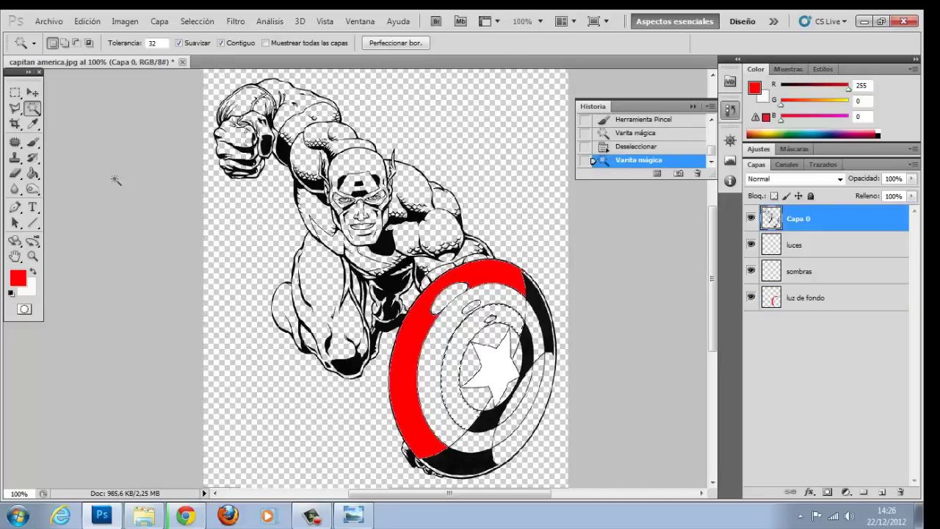
left_click(32, 142)
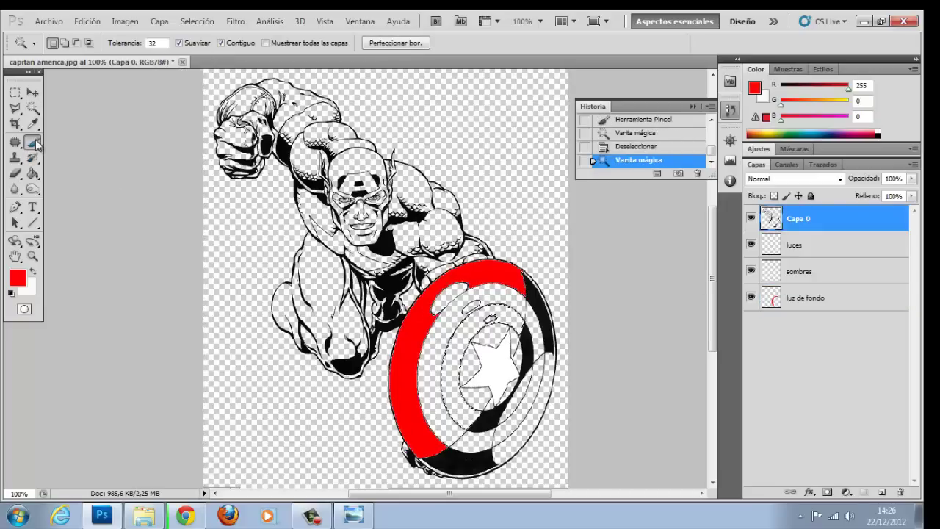
left_click(800, 271)
left_click(807, 302)
left_click_drag(485, 411, 492, 315)
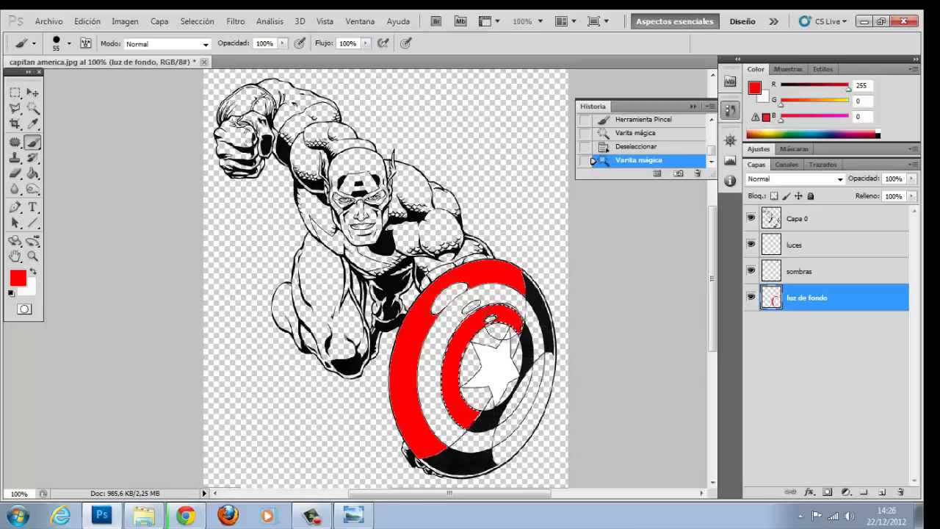
left_click_drag(490, 316, 520, 373)
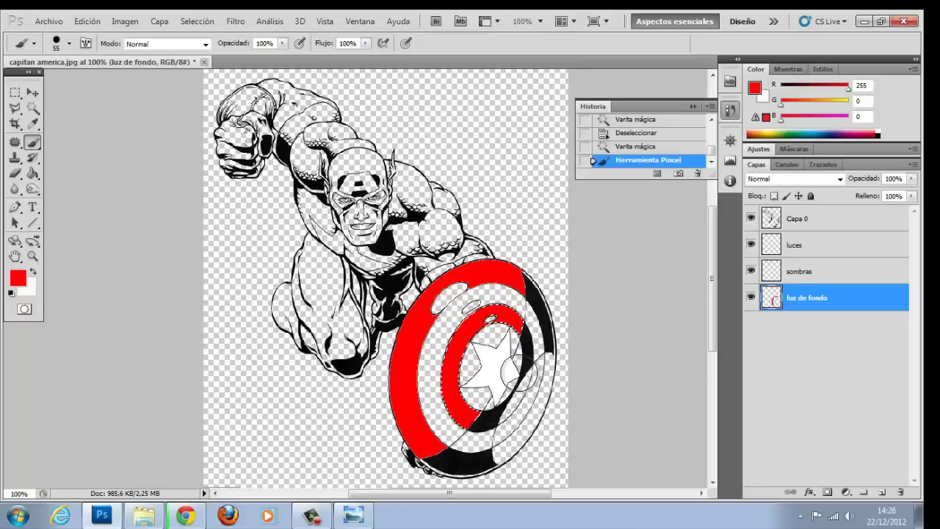
Select the lower-right ring sections on Capa 0 and paint them red
left_click(33, 108)
left_click(815, 225)
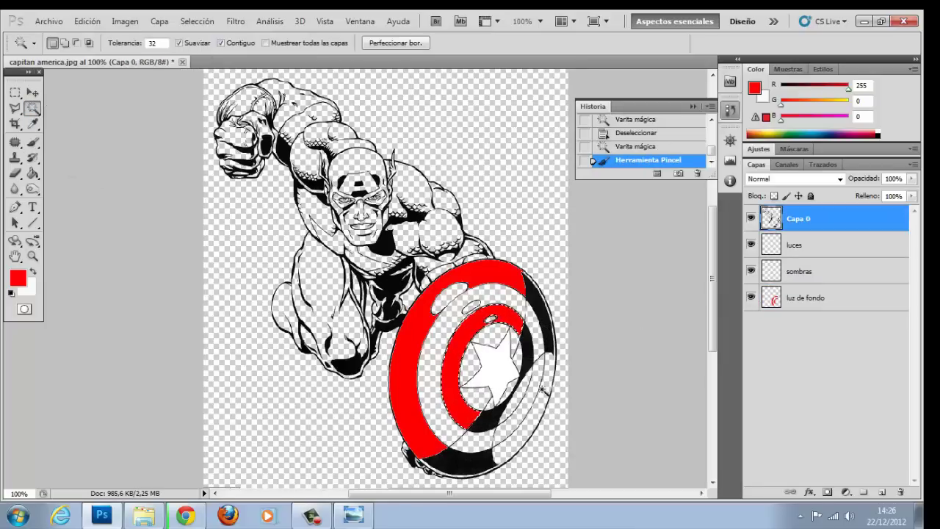
left_click(512, 418)
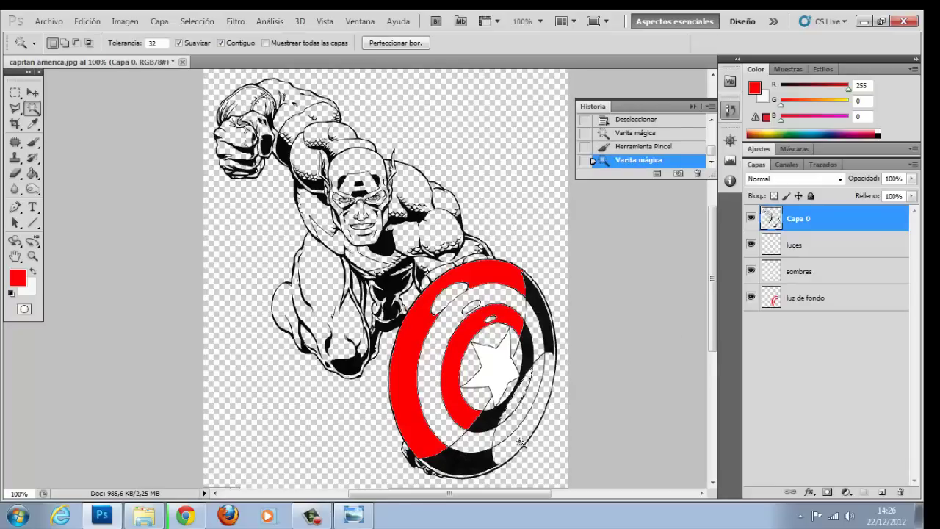
left_click(520, 442, "shift")
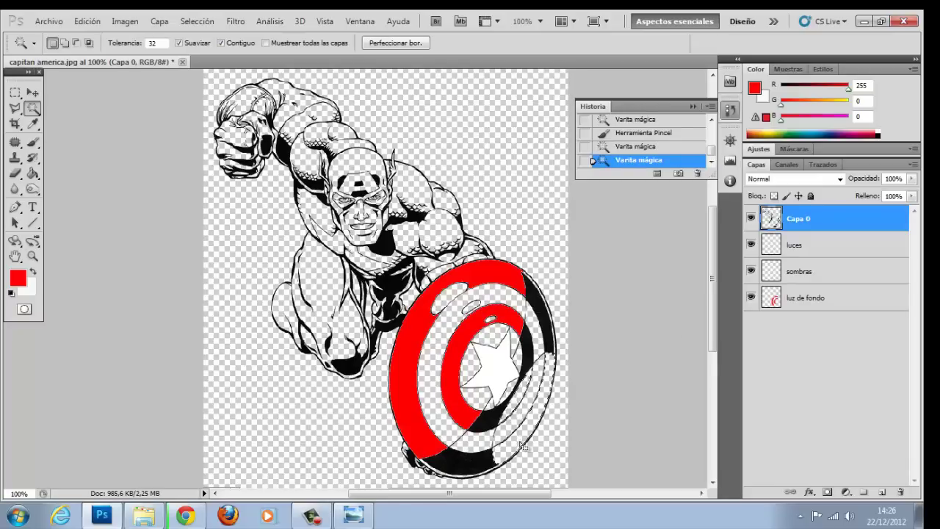
left_click(33, 142)
mouse_move(531, 440)
left_mouse_down()
mouse_move(562, 374)
mouse_move(507, 374)
left_mouse_up()
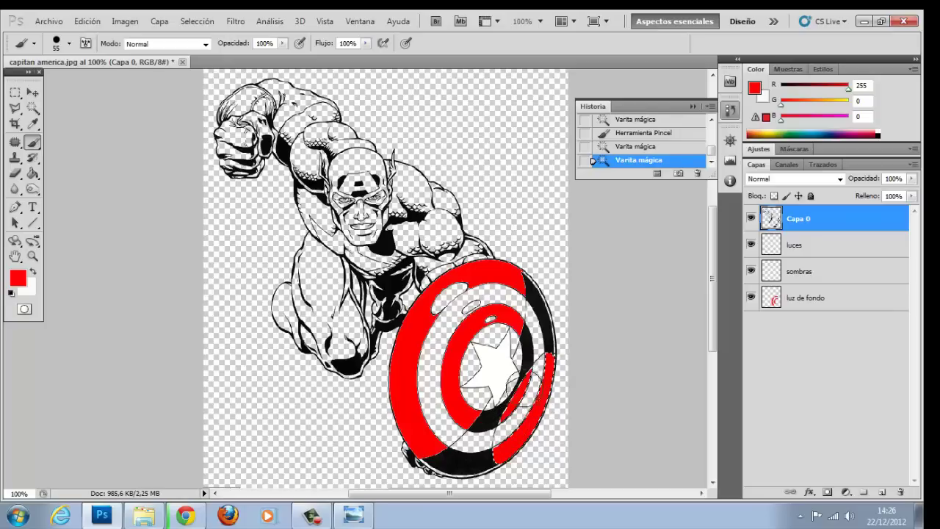
left_click(32, 108)
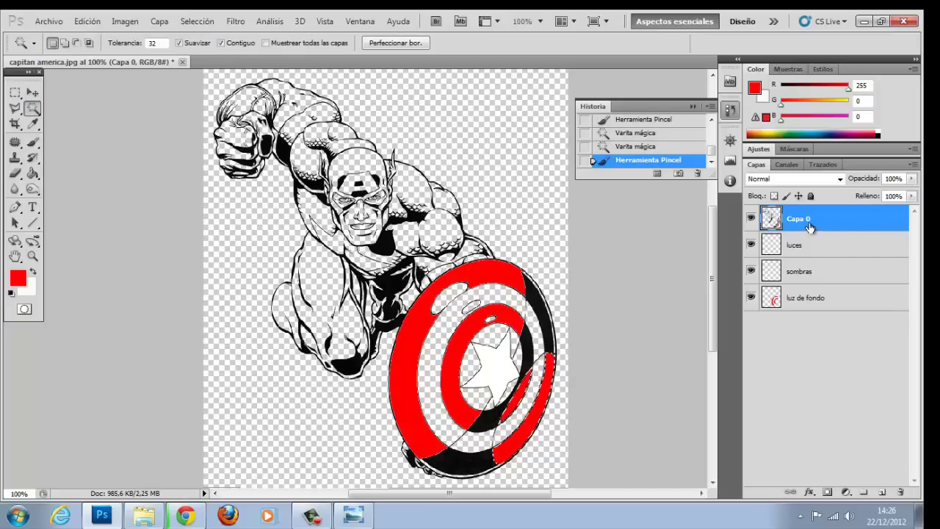
Select the shield's empty rings and paint them white
left_click(424, 367)
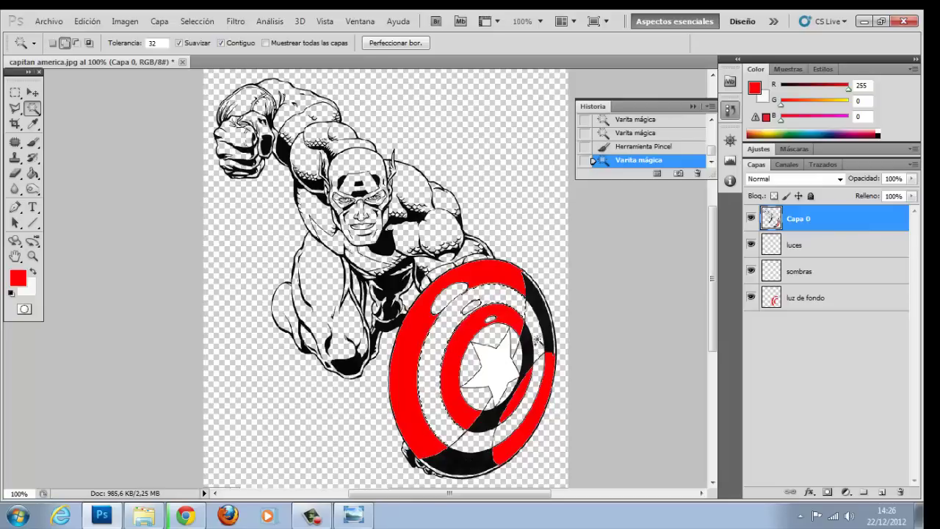
left_click(479, 438, "shift")
left_click(478, 438, "shift")
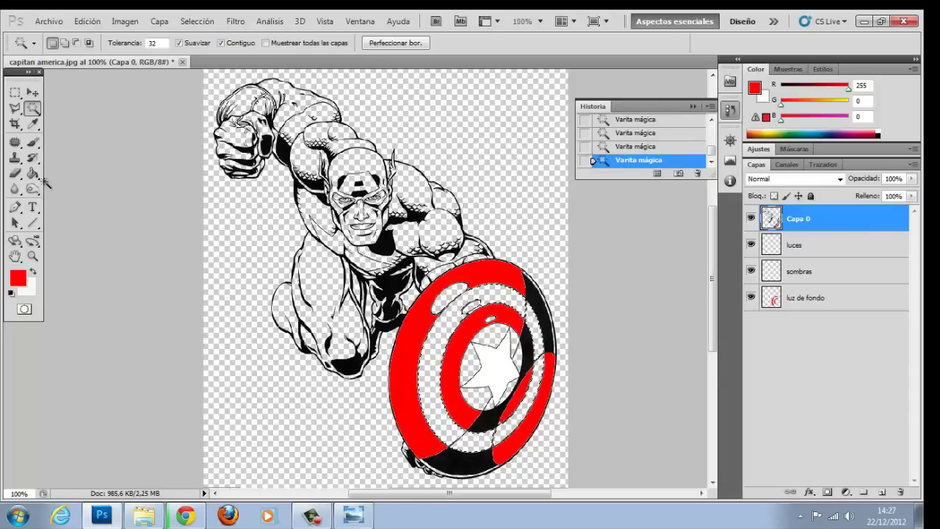
left_click(32, 124)
left_click(32, 141)
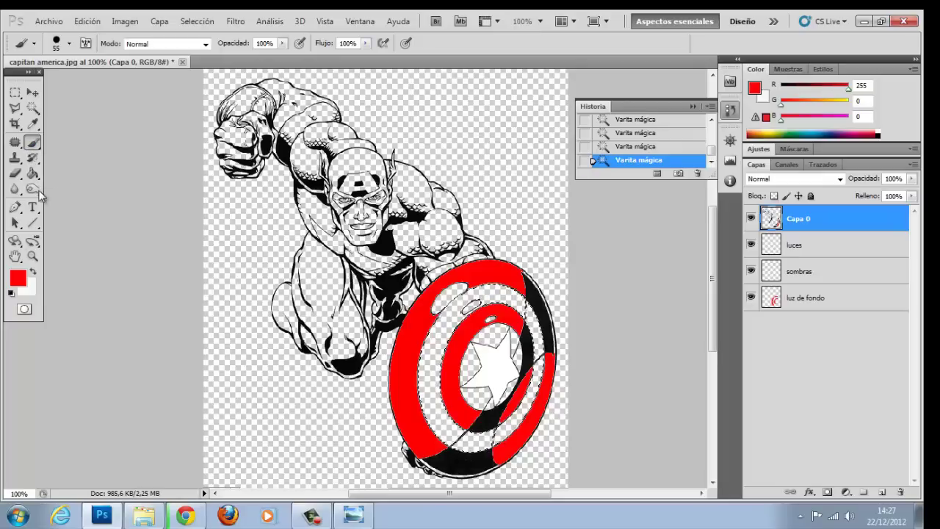
left_click(32, 271)
mouse_move(440, 386)
left_mouse_down()
mouse_move(455, 441)
mouse_move(514, 294)
mouse_move(537, 308)
mouse_move(534, 366)
mouse_move(462, 441)
mouse_move(551, 396)
mouse_move(514, 346)
left_mouse_up()
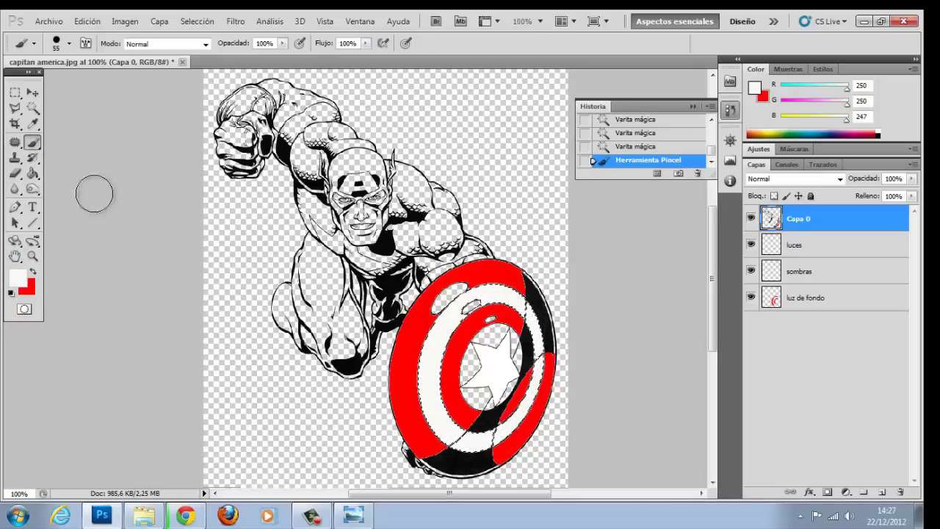
Magic-wand select the transparent area surrounding the star
left_click(33, 108)
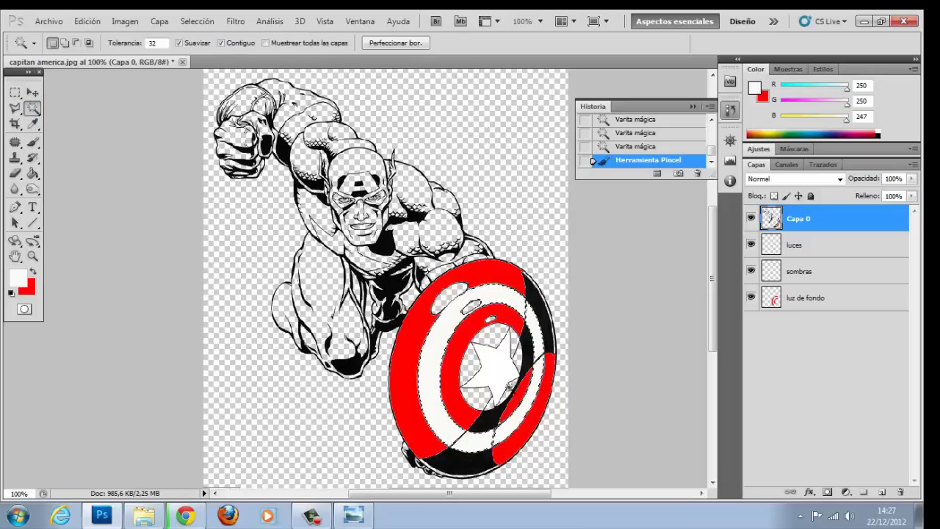
left_click(472, 365)
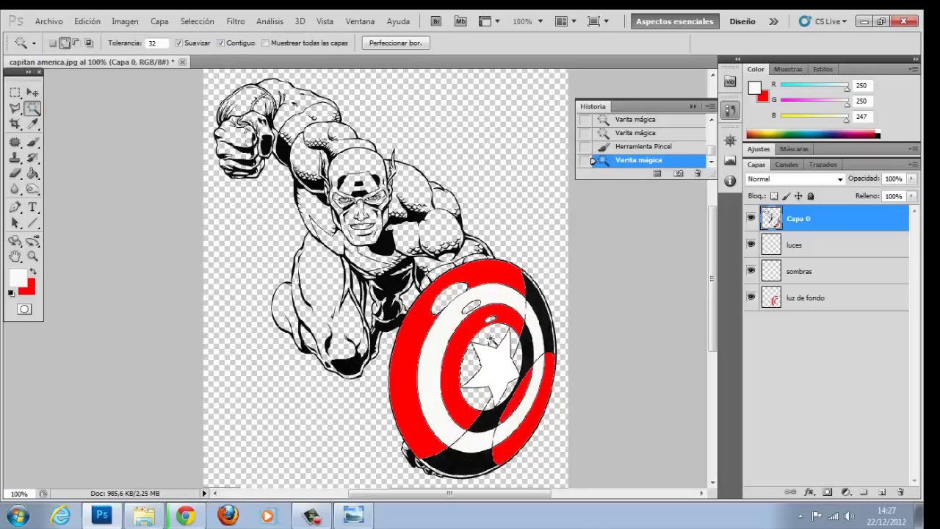
left_click(519, 351, "shift")
left_click(517, 351, "shift")
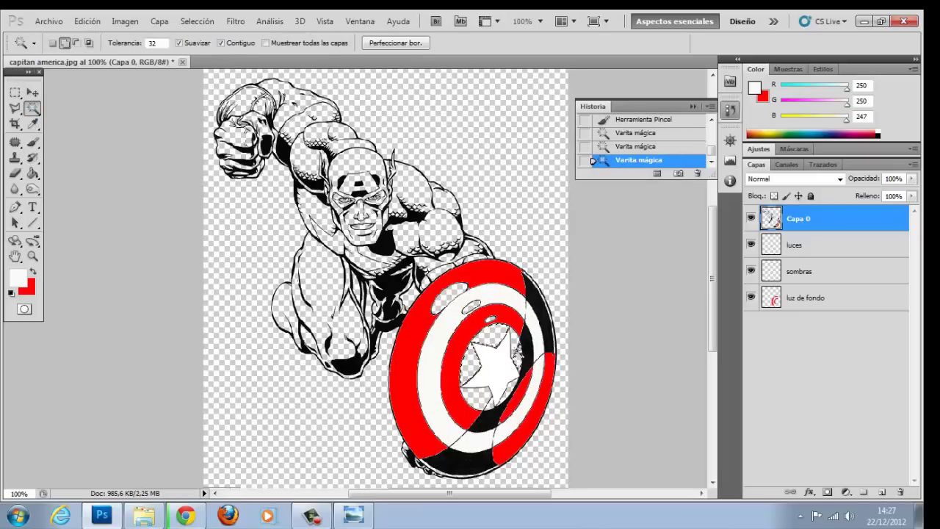
left_click(512, 342, "shift")
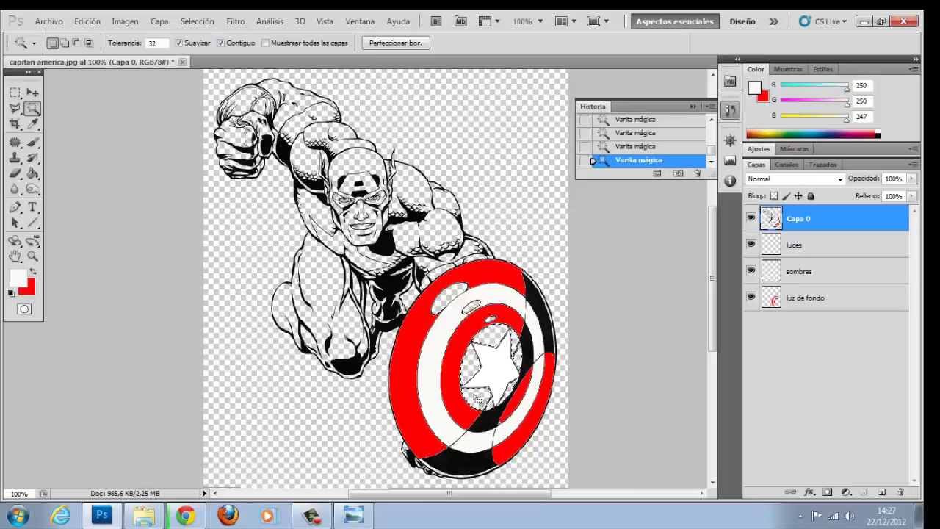
left_click(33, 148)
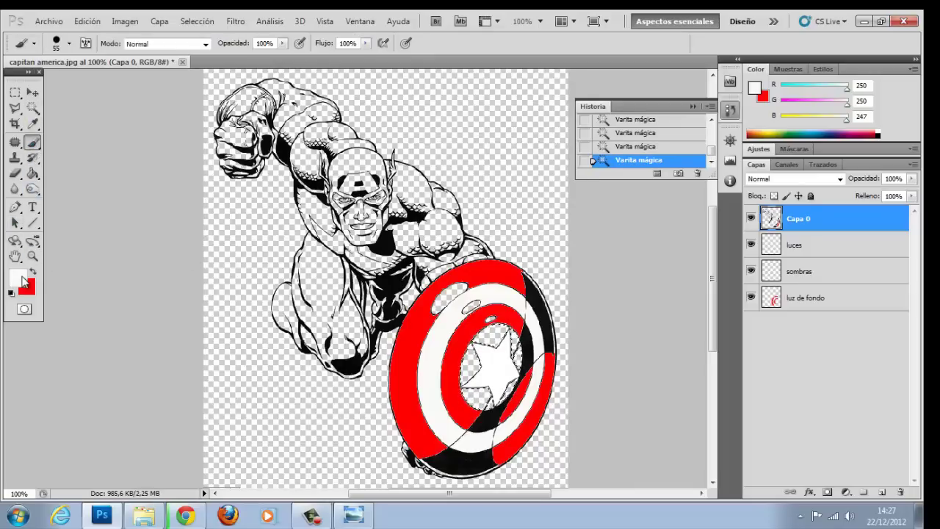
left_click(18, 277)
Paint the selected area around the star bright blue 0078ff, then deselect
left_click(471, 200)
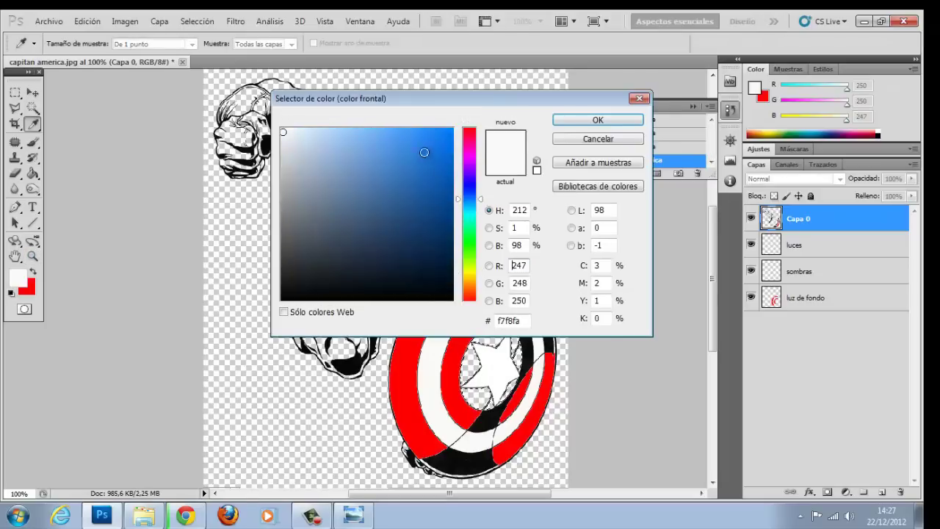
left_click_drag(425, 153, 462, 118)
left_click(598, 119)
left_click(477, 397)
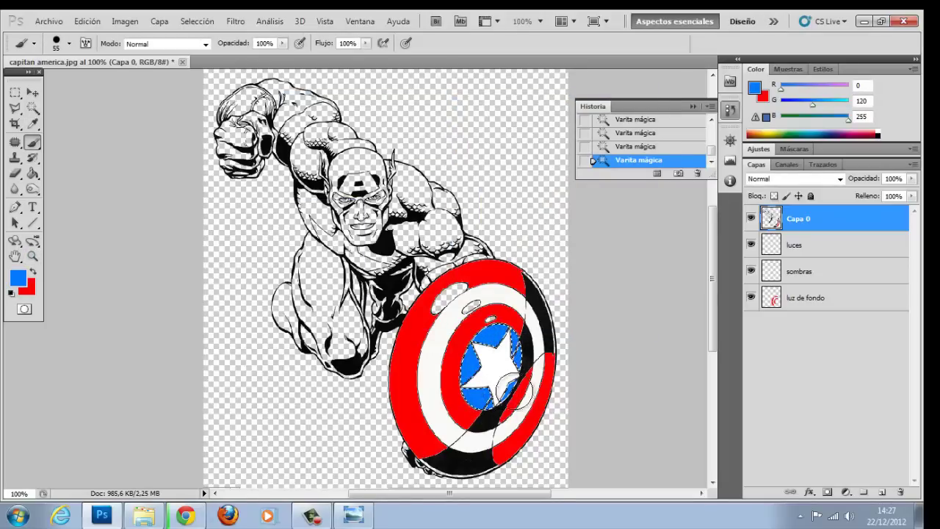
left_click_drag(512, 385, 481, 371)
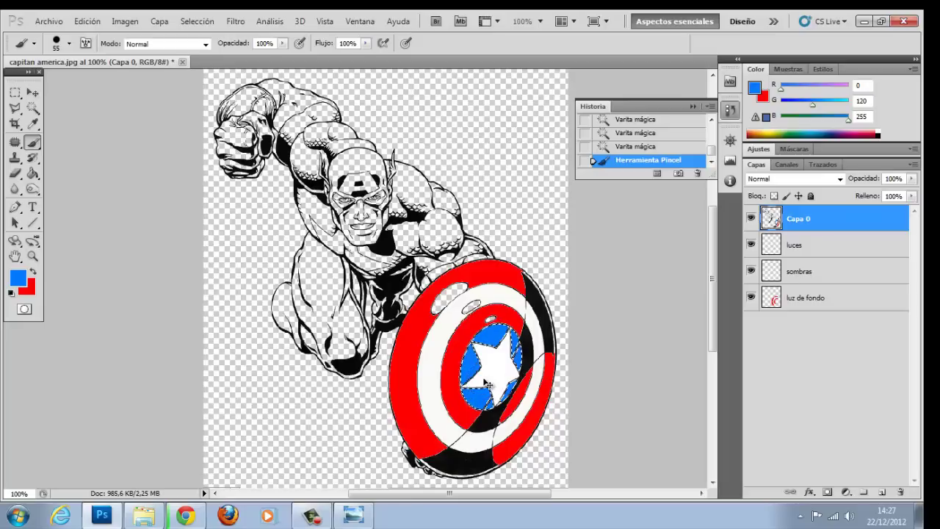
key("ctrl+d")
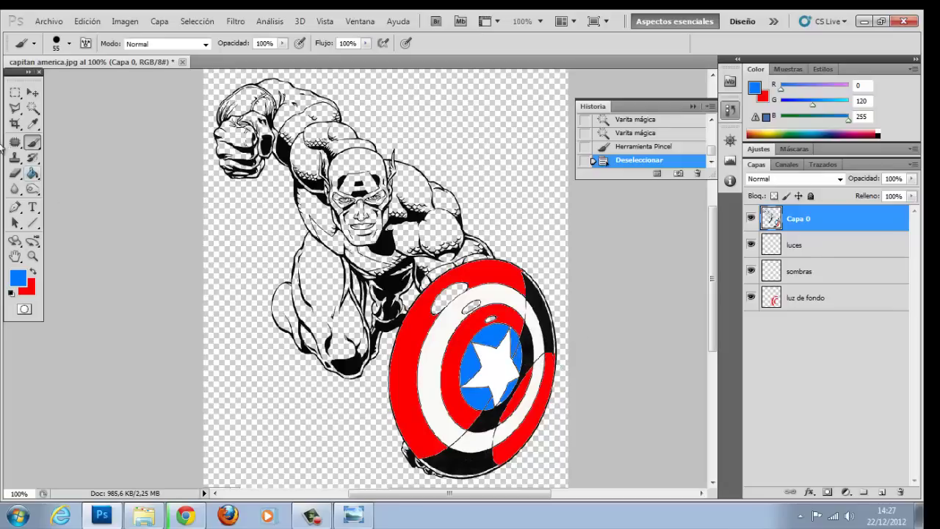
Select the shield's remaining black sections with the Magic Wand, adding each band to the selection
left_click(32, 92)
left_click(33, 108)
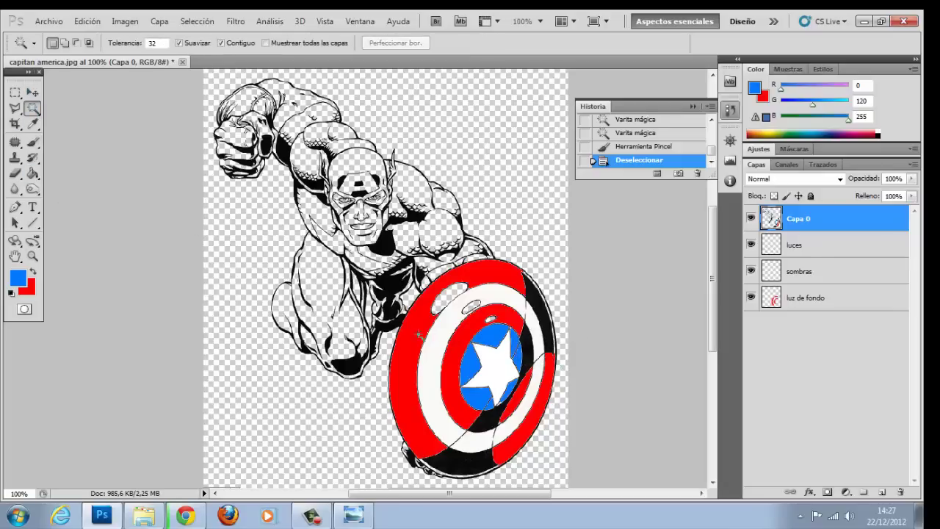
left_click(525, 349)
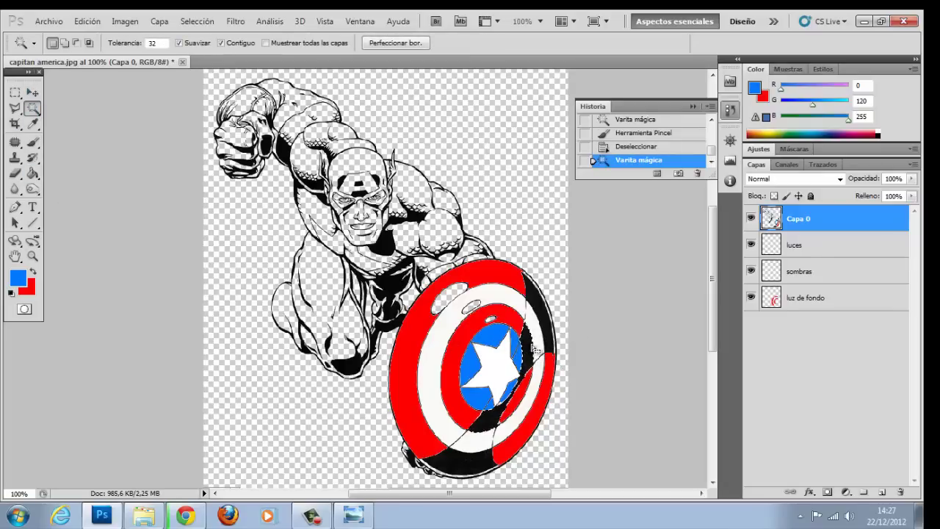
left_click(544, 323)
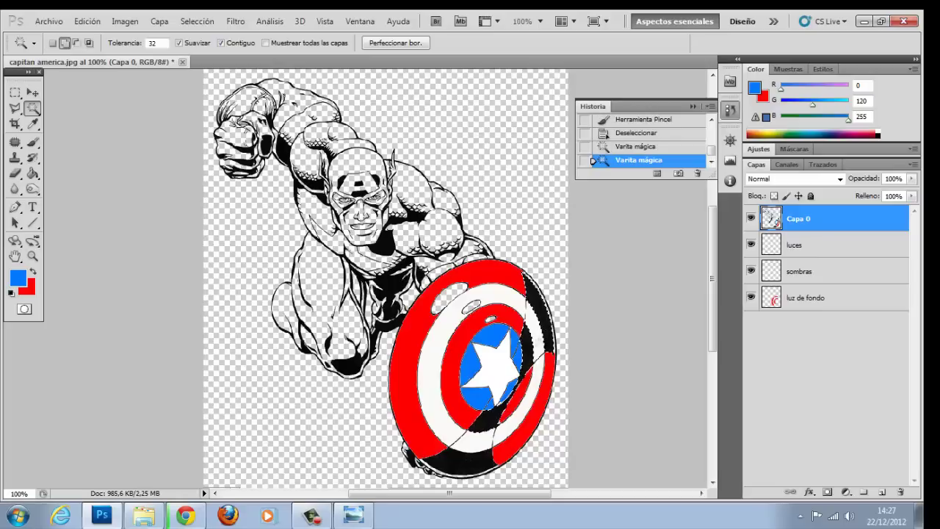
left_click(464, 467)
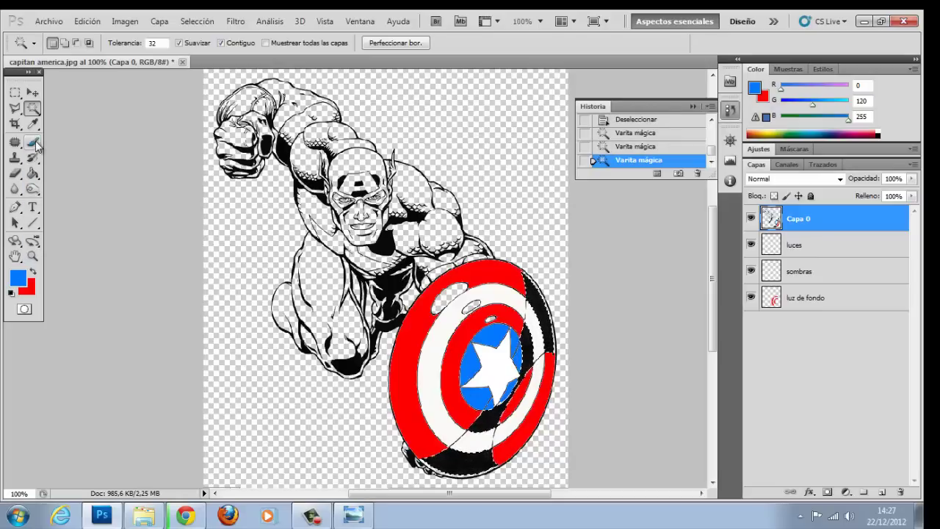
Paint the selected black bands red with the Brush, then deselect
left_click(33, 142)
left_click(33, 272)
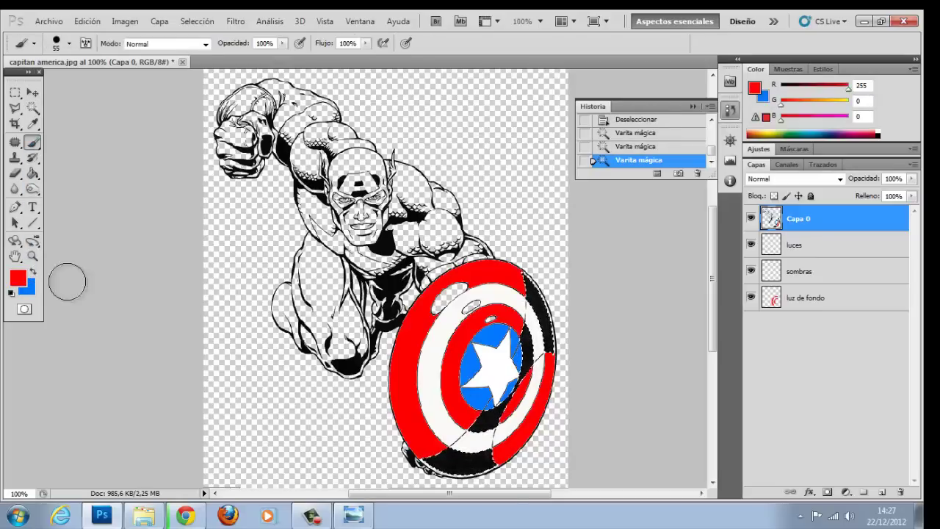
left_click_drag(426, 455, 472, 435)
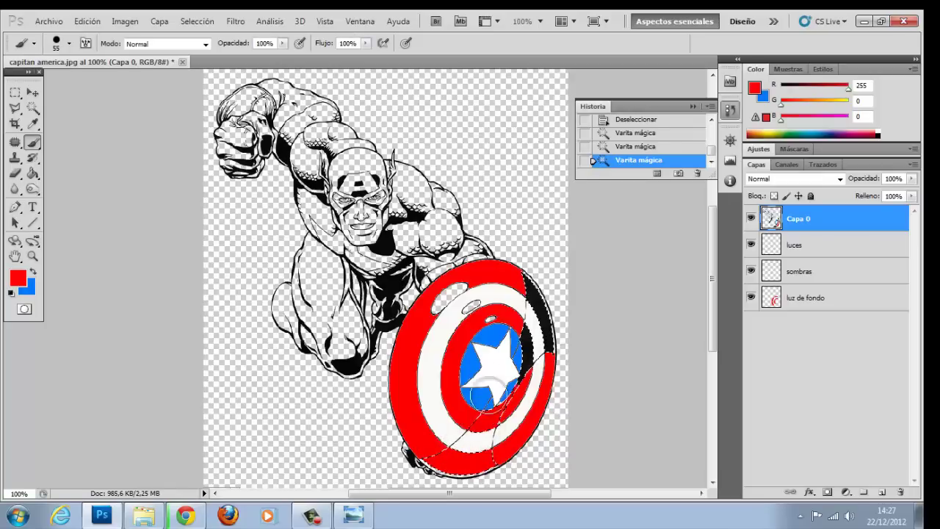
left_click_drag(529, 283, 517, 299)
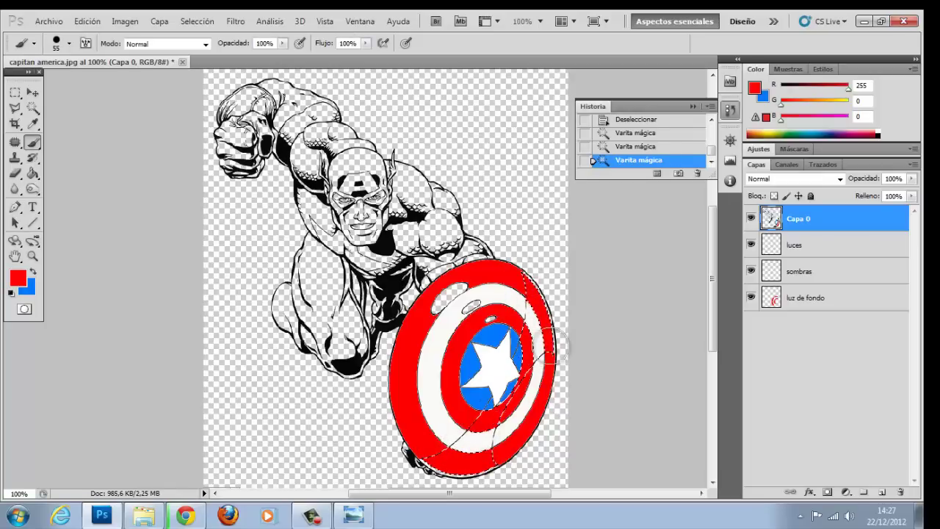
left_click_drag(549, 345, 550, 395)
key("ctrl+d")
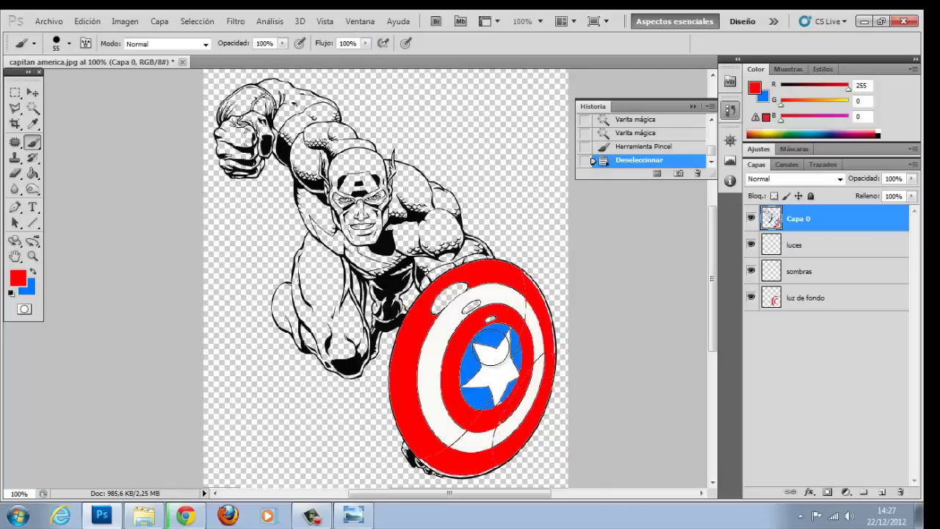
left_click_drag(506, 358, 504, 351)
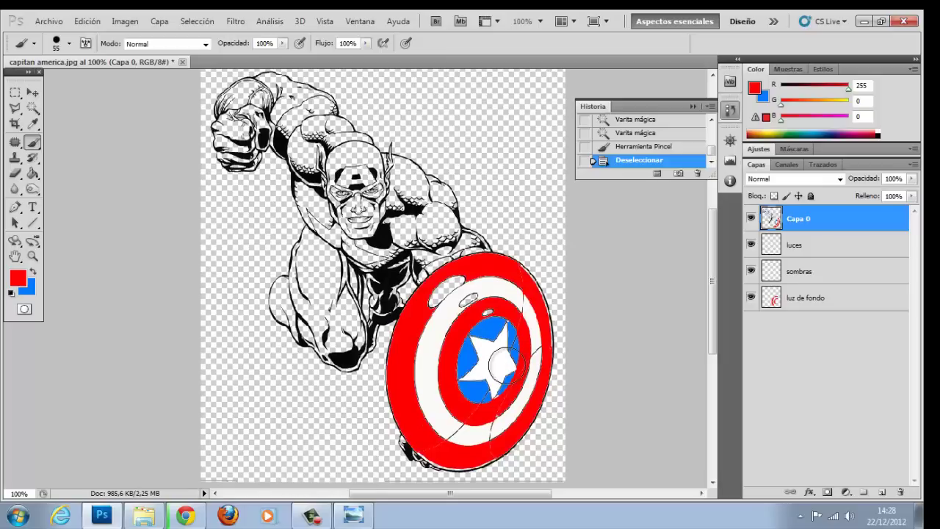